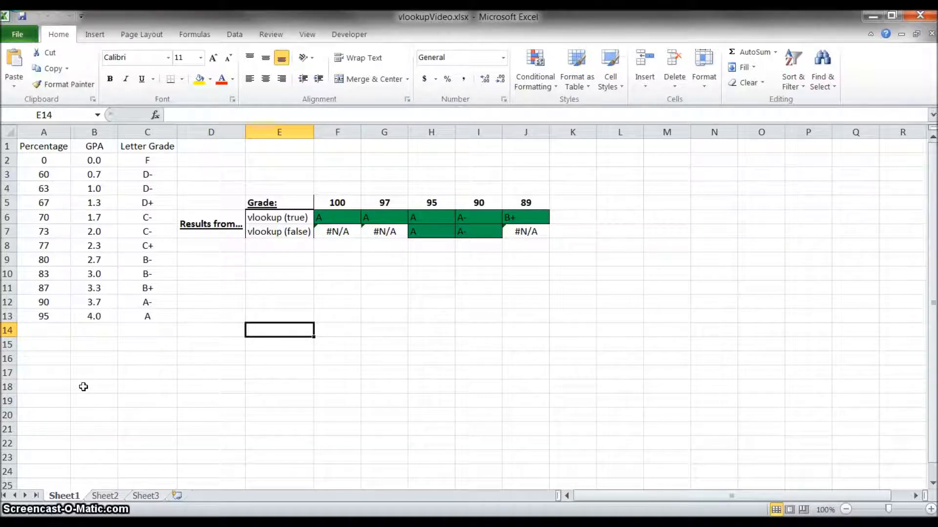
Clear the row labels and lookup results from cells E6:J7
{"action": "left_click_drag", "start_coordinate": [266, 218], "coordinate": [518, 230]}
{"action": "key", "text": "Delete"}
{"action": "left_click", "coordinate": [327, 283]}
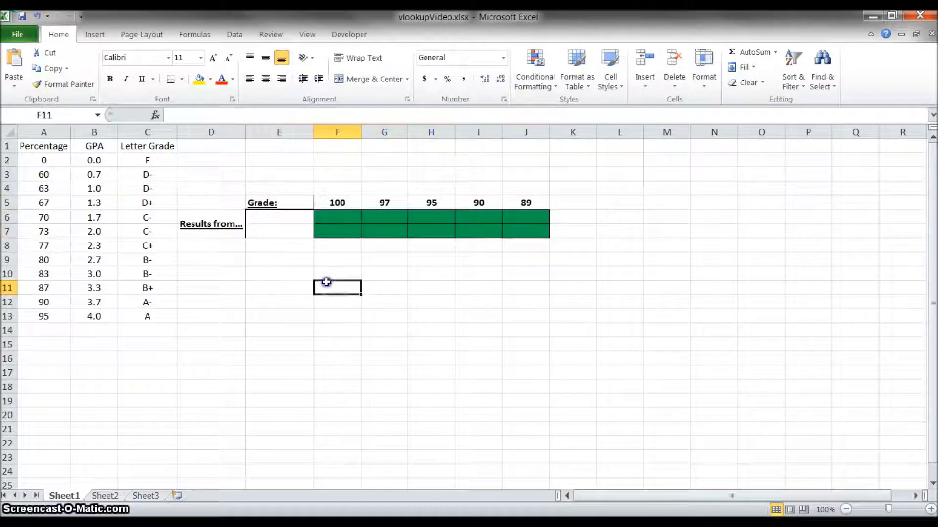
Examine the empty result cells, the grading table in A1:C13 and each grade in F5:J5
{"action": "left_click", "coordinate": [337, 219]}
{"action": "left_click", "coordinate": [378, 230]}
{"action": "left_click", "coordinate": [412, 257]}
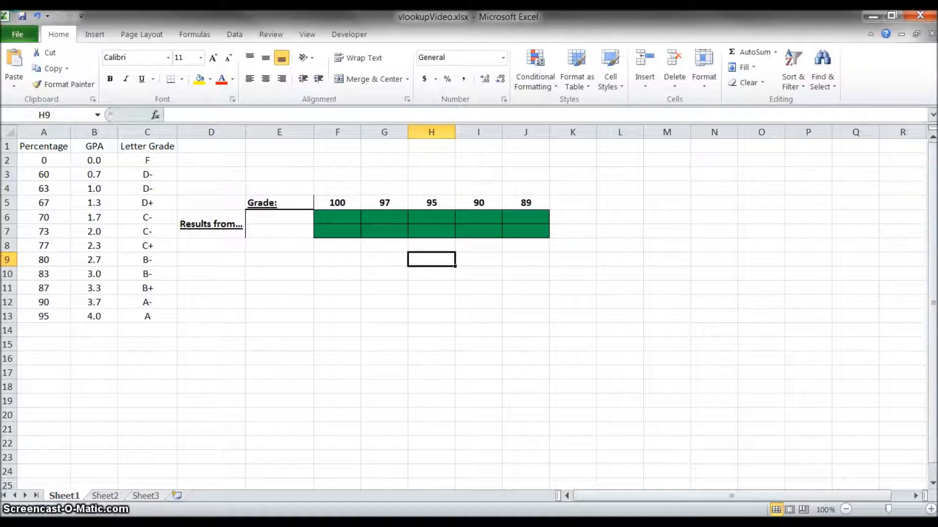
{"action": "left_click_drag", "start_coordinate": [44, 147], "coordinate": [147, 318]}
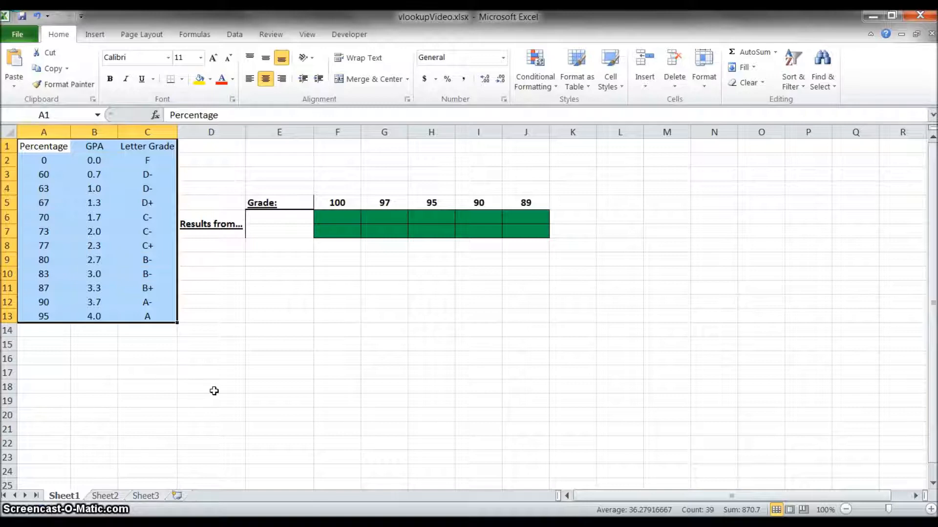
{"action": "left_click", "coordinate": [339, 199]}
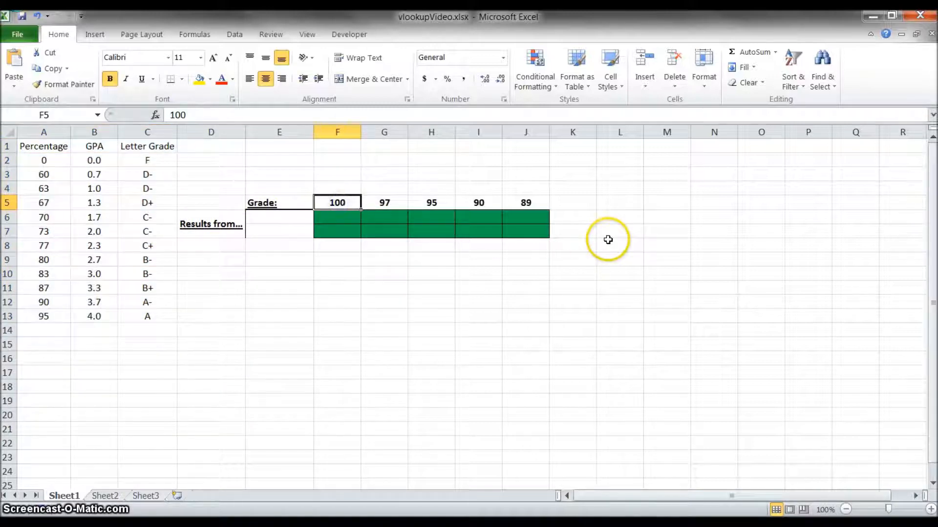
{"action": "key", "text": "Right"}
{"action": "key", "text": "Right"}
{"action": "key", "text": "Right"}
{"action": "key", "text": "Right"}
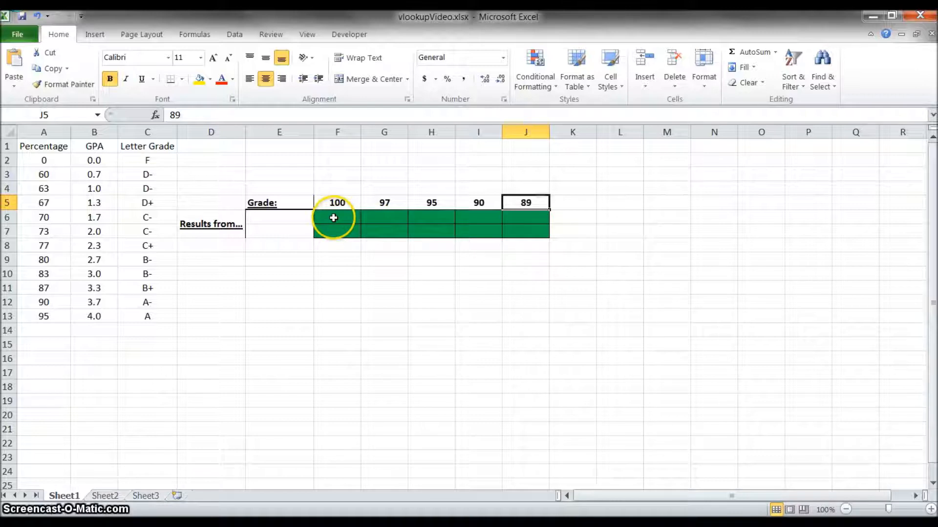
Start a VLOOKUP formula in F6 with F5 as the lookup value and absolute range $A$1:$C$13 as the table array
{"action": "left_click", "coordinate": [333, 217]}
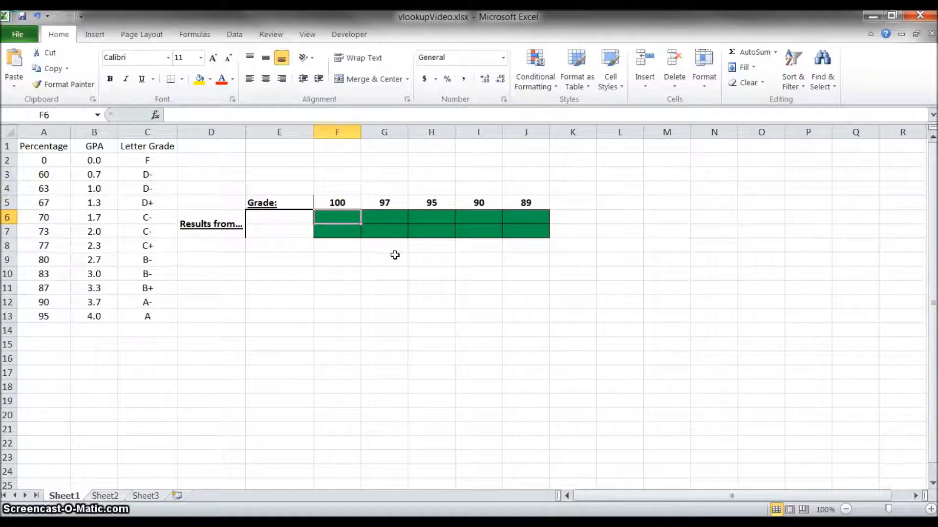
{"action": "type", "text": "=vlookup("}
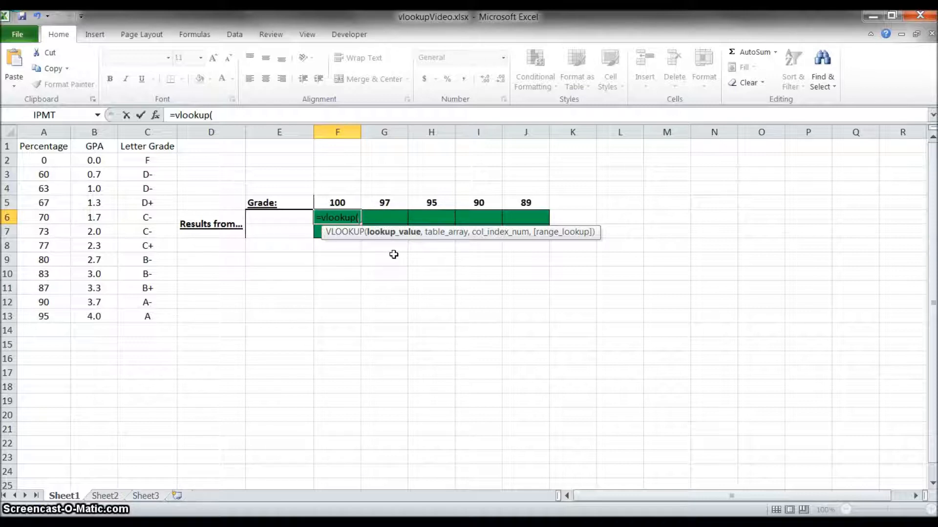
{"action": "left_click", "coordinate": [344, 203]}
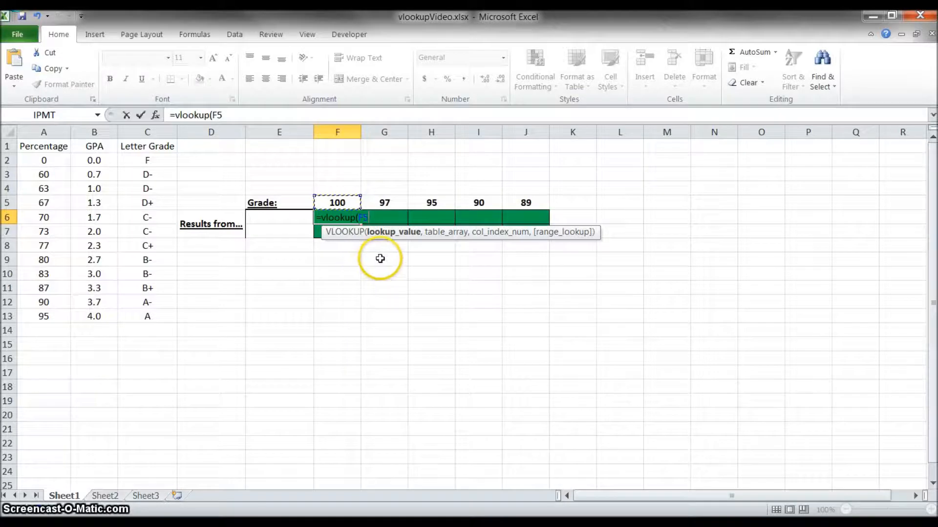
{"action": "type", "text": ","}
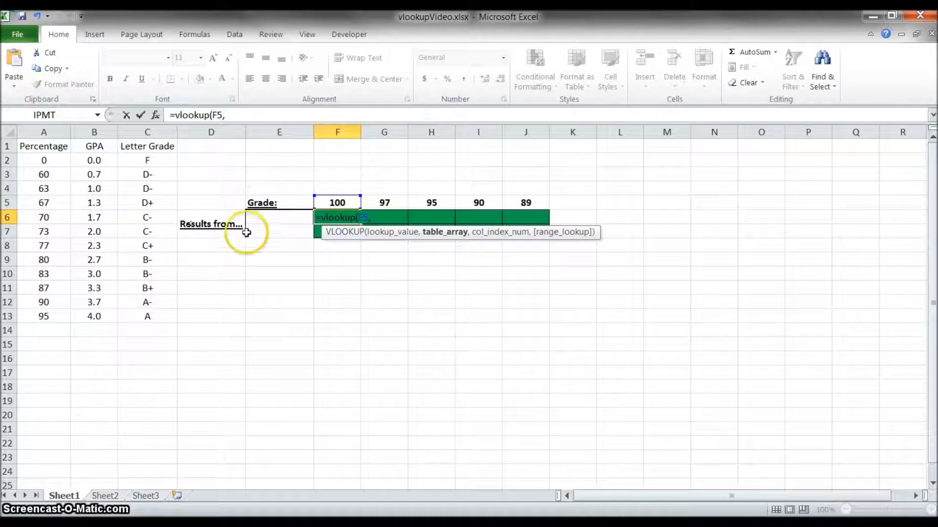
{"action": "left_click_drag", "start_coordinate": [36, 147], "coordinate": [143, 321]}
{"action": "key", "text": "F4"}
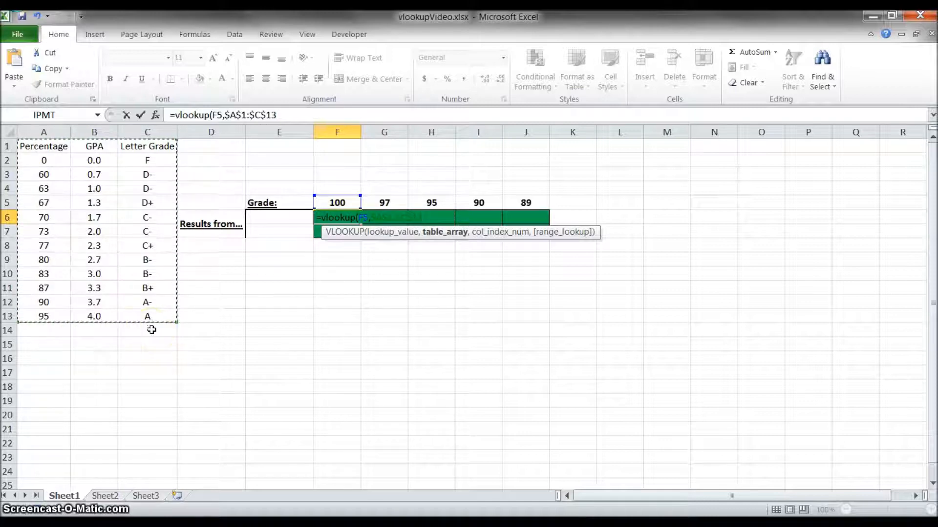
{"action": "type", "text": ","}
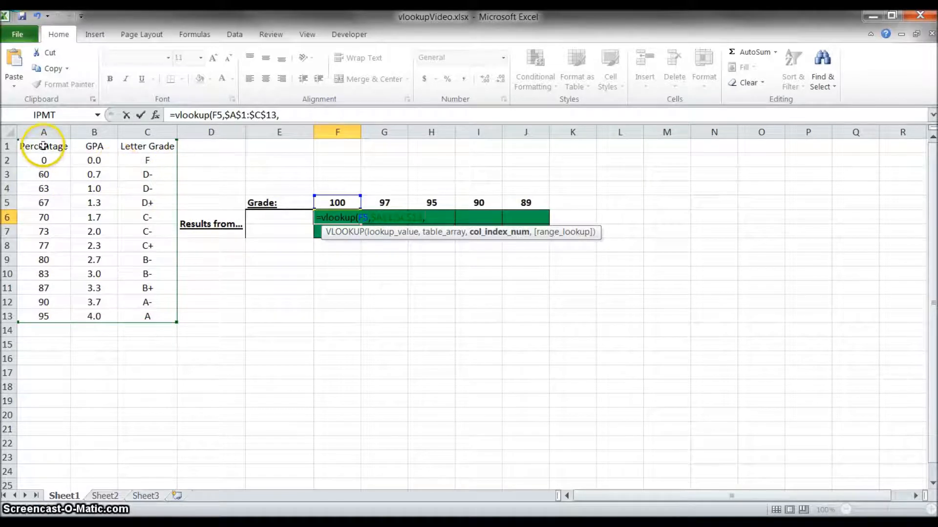
Complete the F6 VLOOKUP formula with column index 3, leaving out the range_lookup argument
{"action": "left_click", "coordinate": [43, 176]}
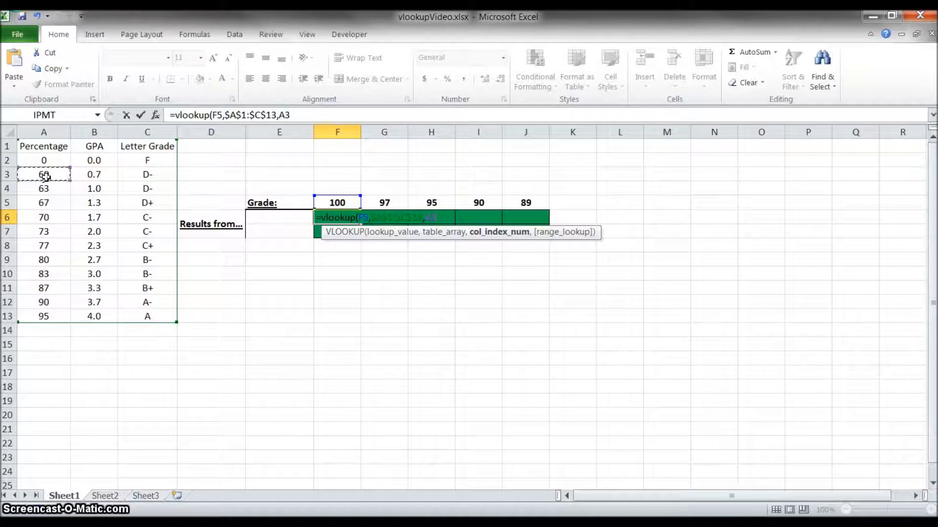
{"action": "left_click", "coordinate": [87, 175]}
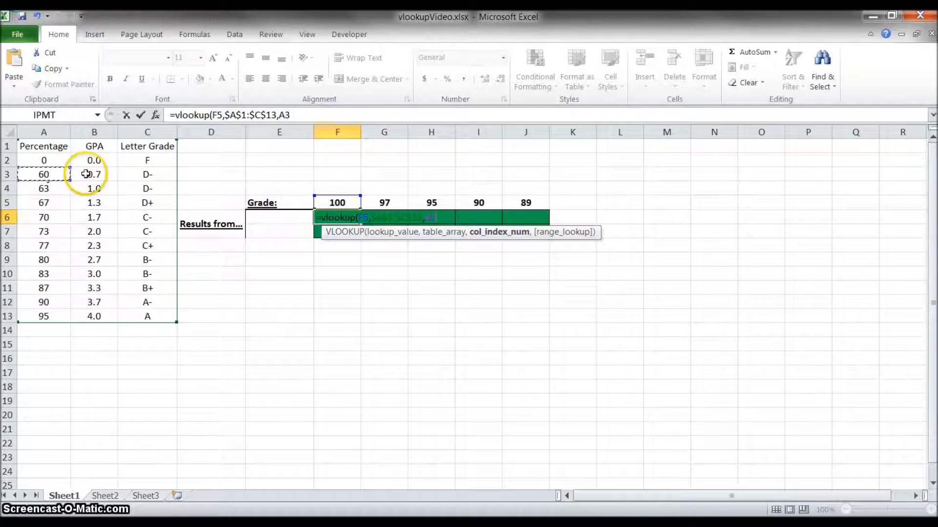
{"action": "left_click", "coordinate": [140, 176]}
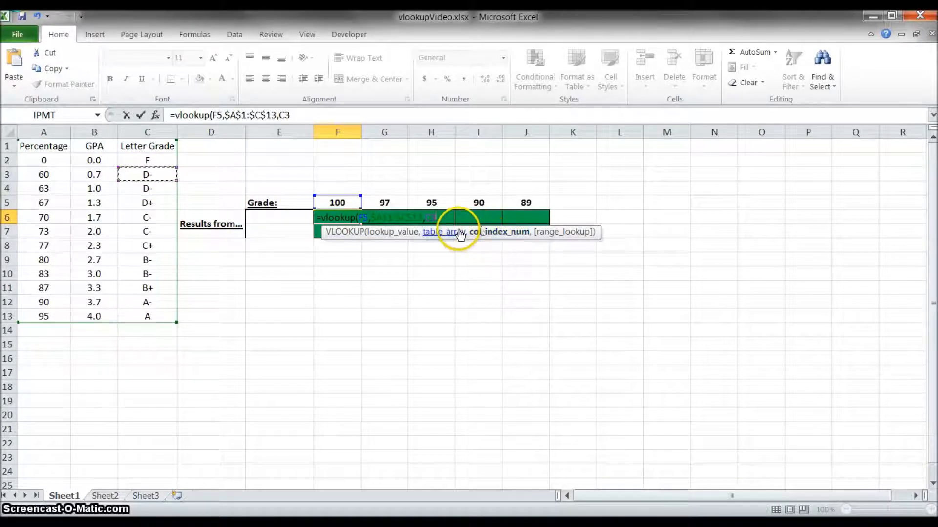
{"action": "key", "text": "BackSpace"}
{"action": "key", "text": "BackSpace"}
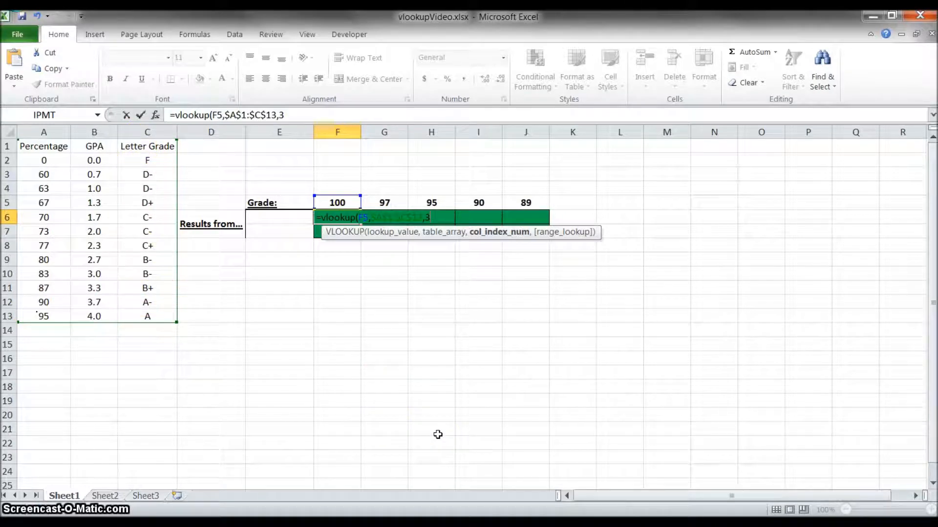
{"action": "type", "text": ","}
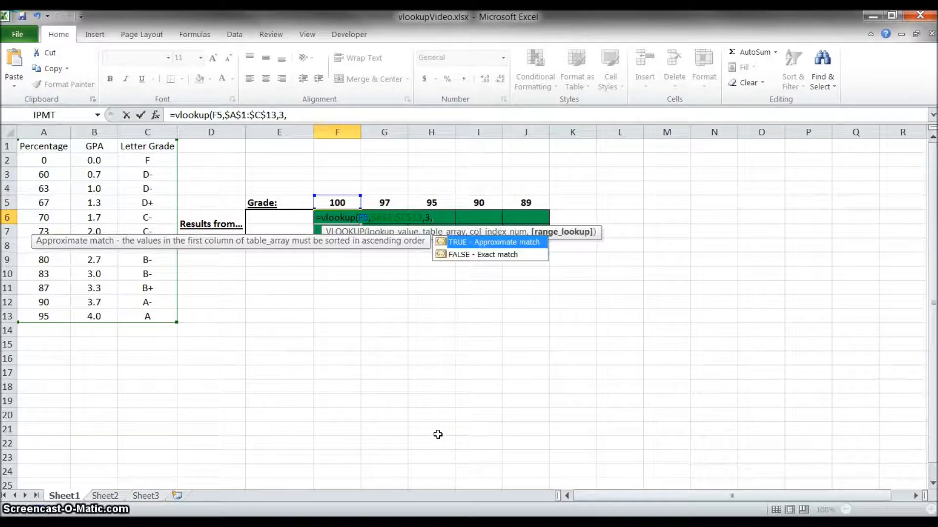
{"action": "key", "text": "BackSpace"}
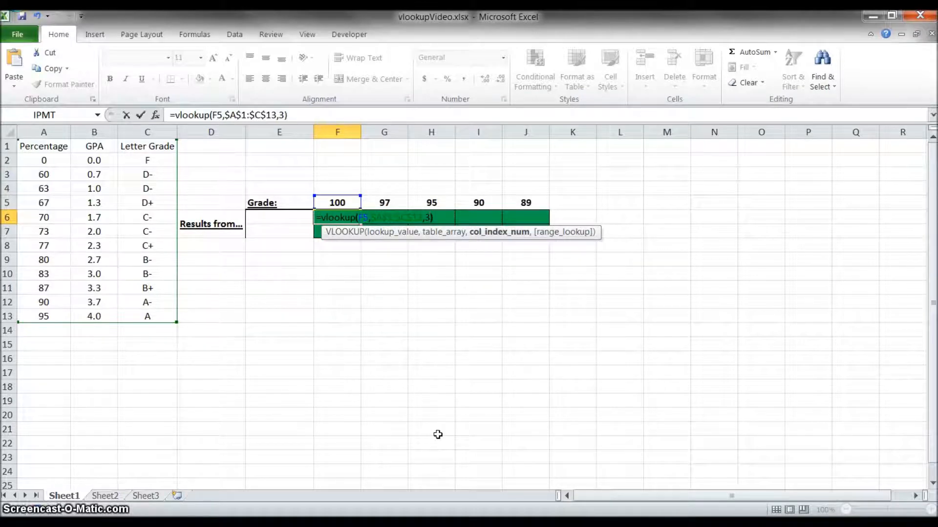
{"action": "key", "text": "Return"}
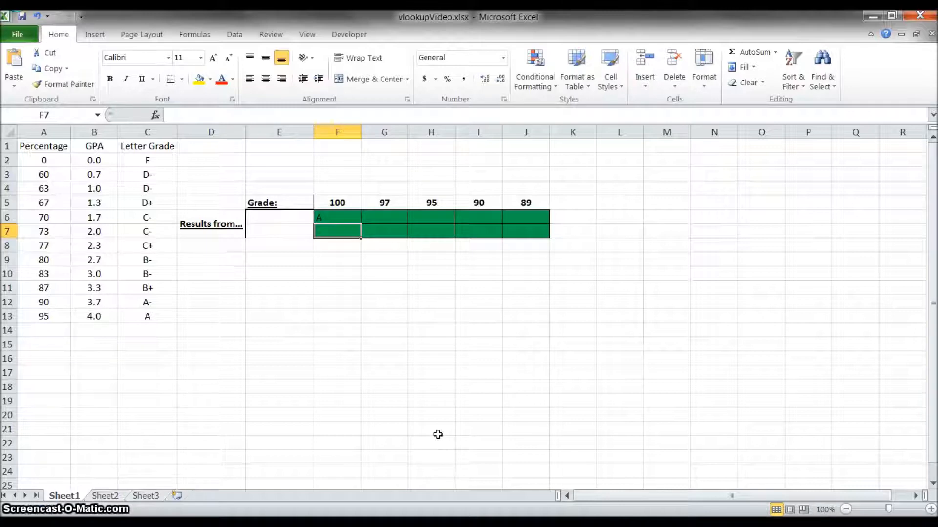
Fill the F6 VLOOKUP formula across to J6
{"action": "left_click", "coordinate": [335, 216]}
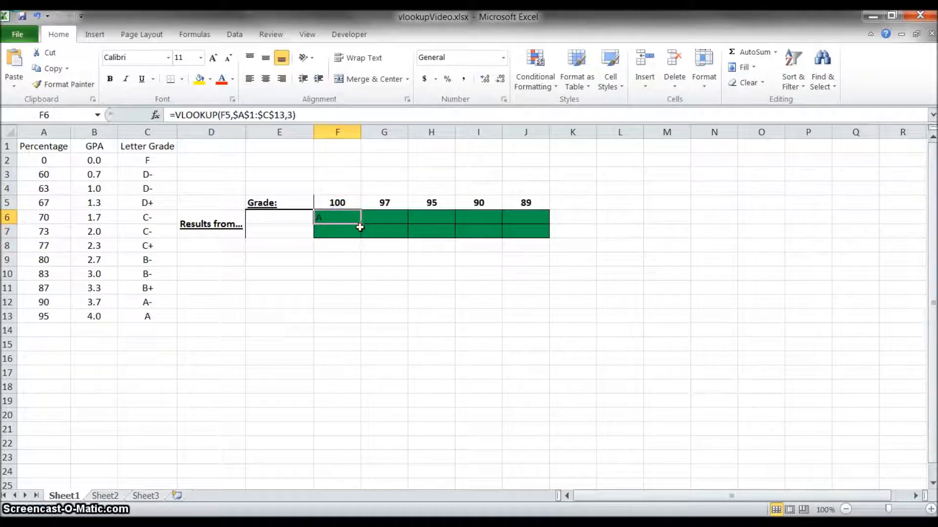
{"action": "left_click_drag", "start_coordinate": [360, 224], "coordinate": [360, 224]}
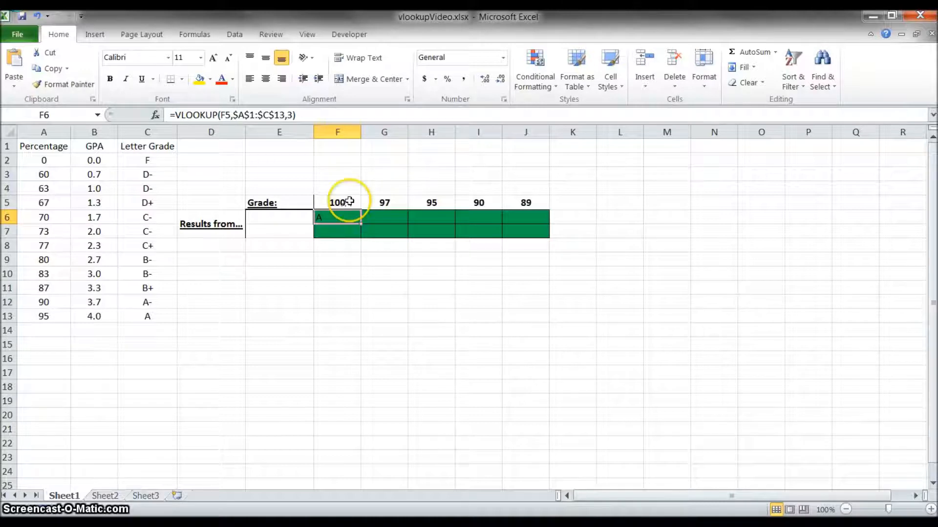
{"action": "left_click_drag", "start_coordinate": [361, 223], "coordinate": [541, 223]}
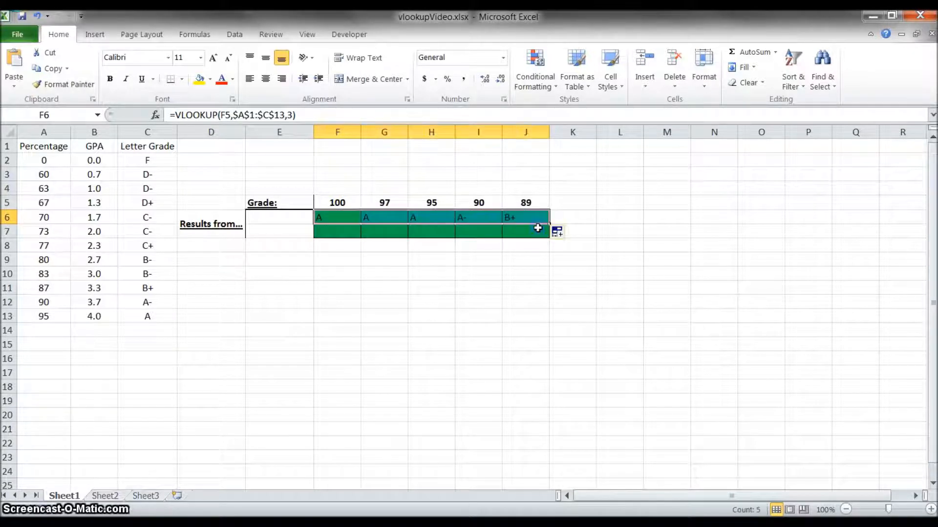
{"action": "left_click", "coordinate": [503, 291]}
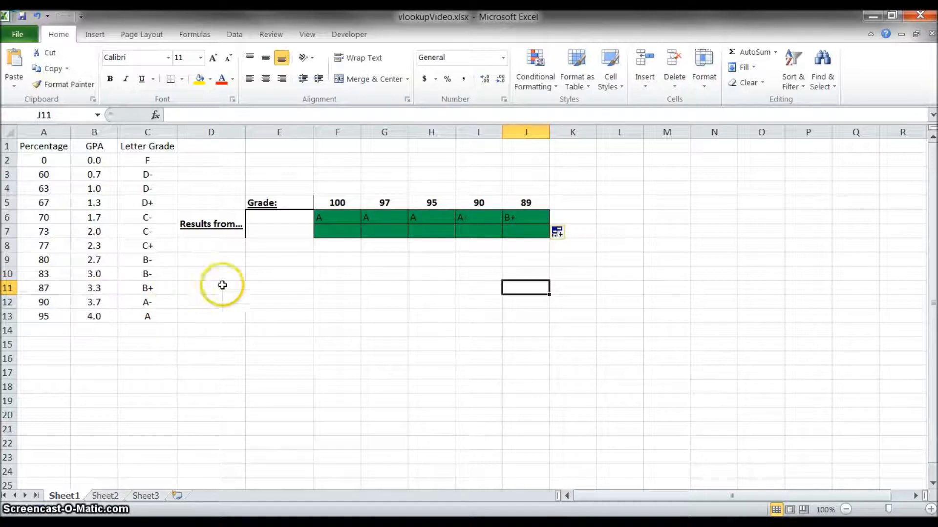
Label the first results row in E6 as "vlookup (true)"
{"action": "left_click", "coordinate": [270, 215]}
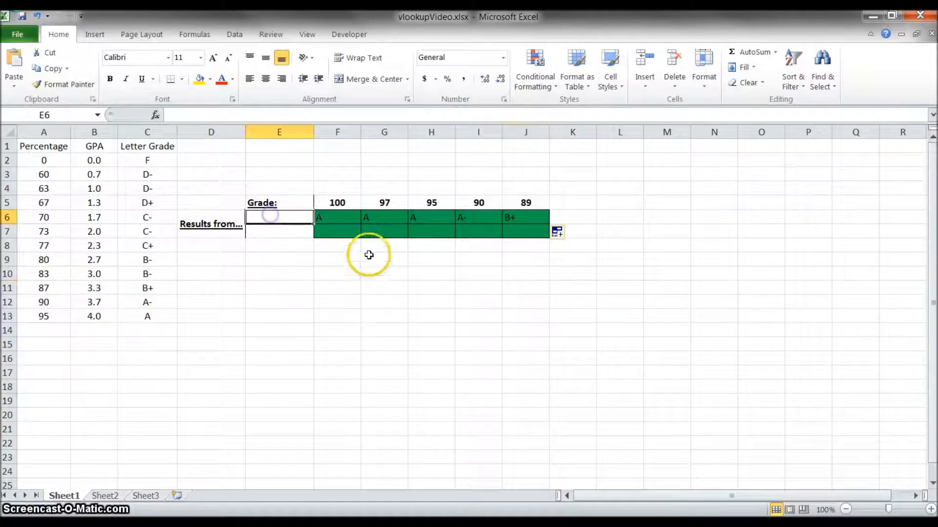
{"action": "type", "text": "vlookup ("}
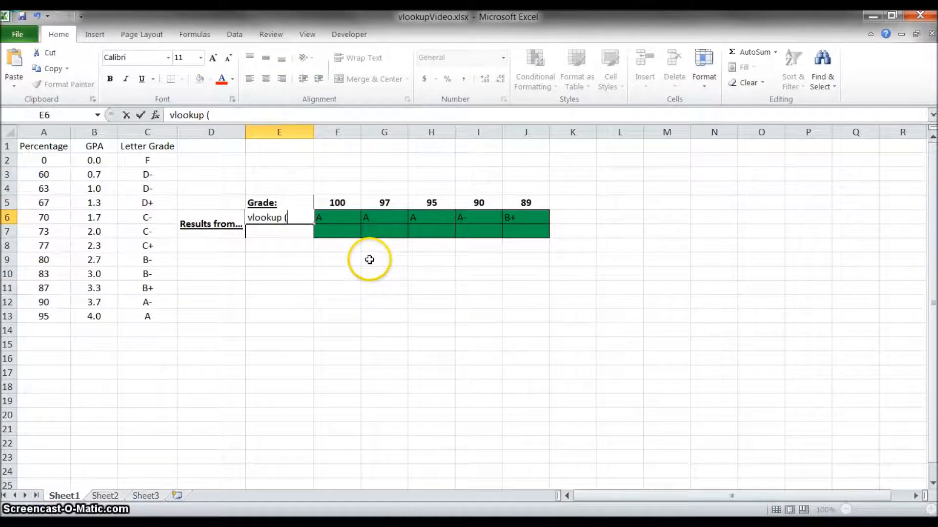
{"action": "type", "text": "true)"}
{"action": "key", "text": "Return"}
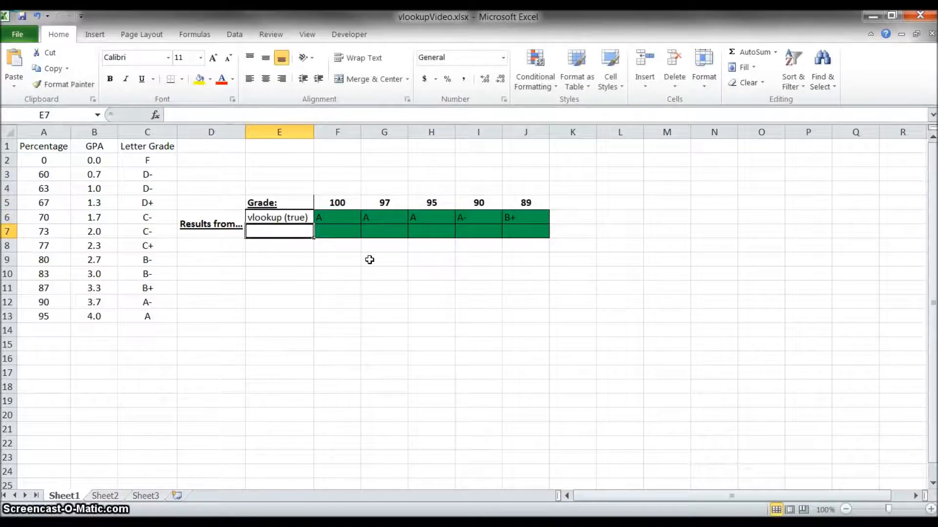
{"action": "left_click", "coordinate": [348, 272]}
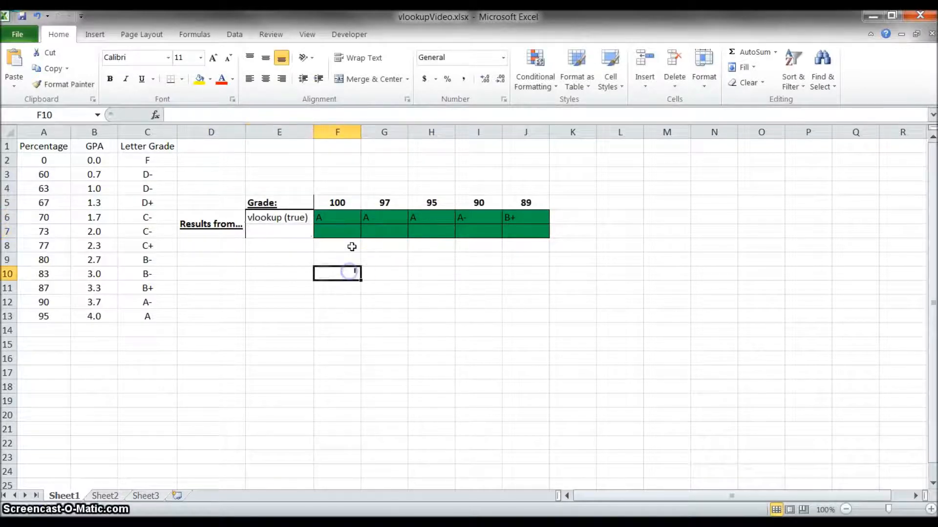
Add true as the range_lookup argument of the VLOOKUP formula in F6
{"action": "left_click", "coordinate": [338, 220]}
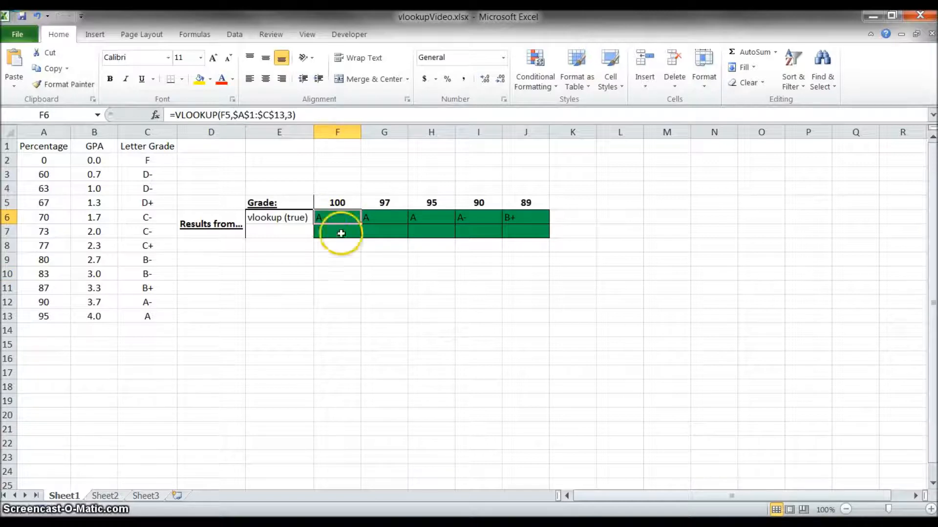
{"action": "left_click", "coordinate": [277, 244]}
{"action": "left_click", "coordinate": [278, 232]}
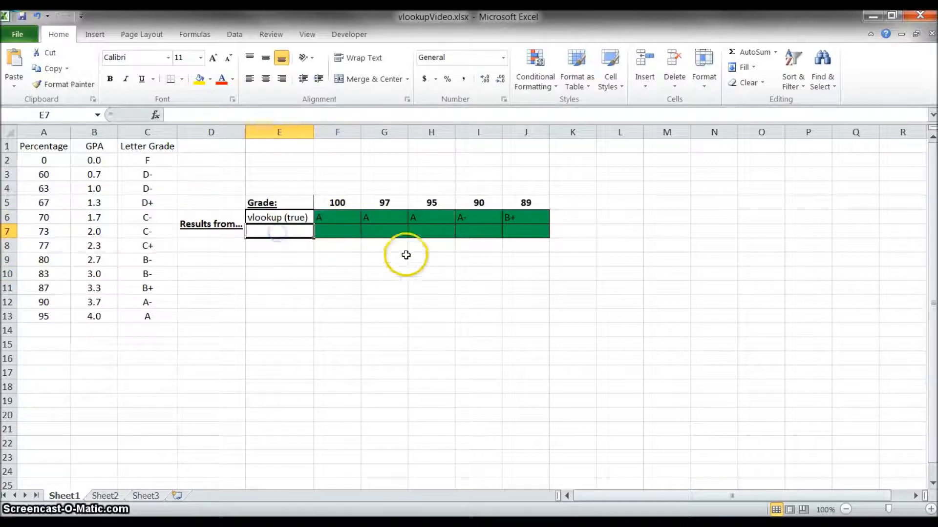
{"action": "left_click", "coordinate": [296, 218]}
{"action": "left_click", "coordinate": [327, 220]}
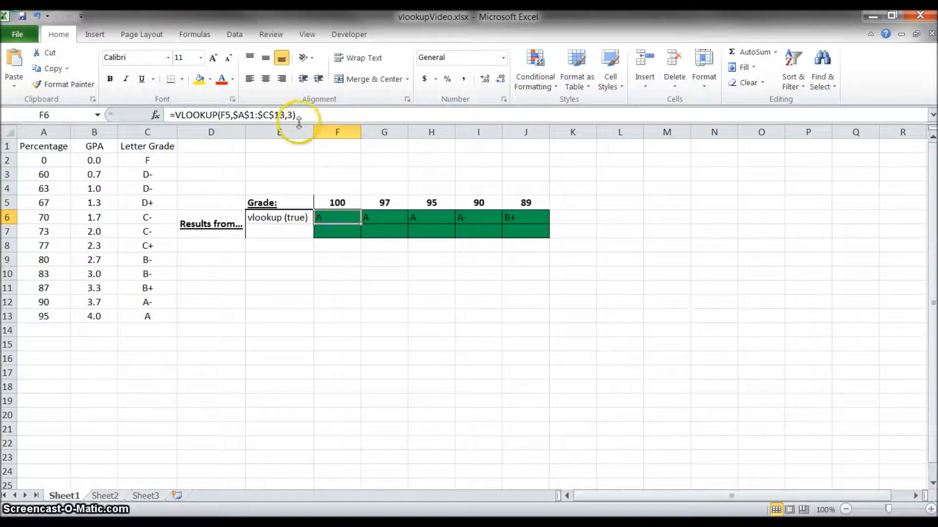
{"action": "left_click", "coordinate": [293, 115]}
{"action": "type", "text": ", "}
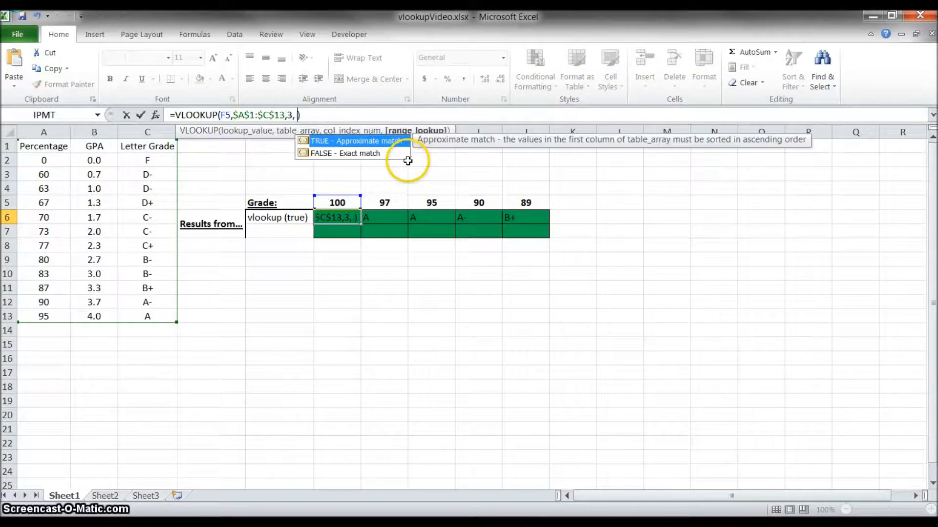
{"action": "type", "text": "true"}
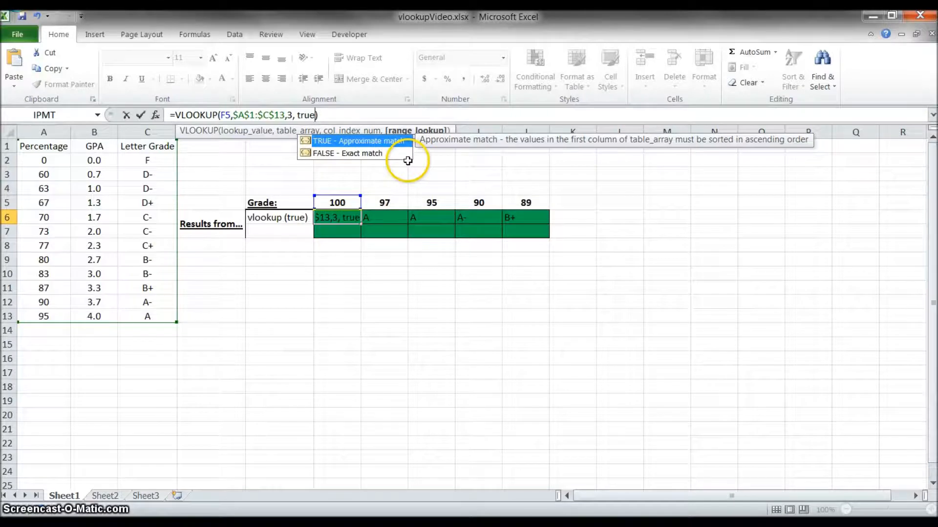
{"action": "key", "text": "Return"}
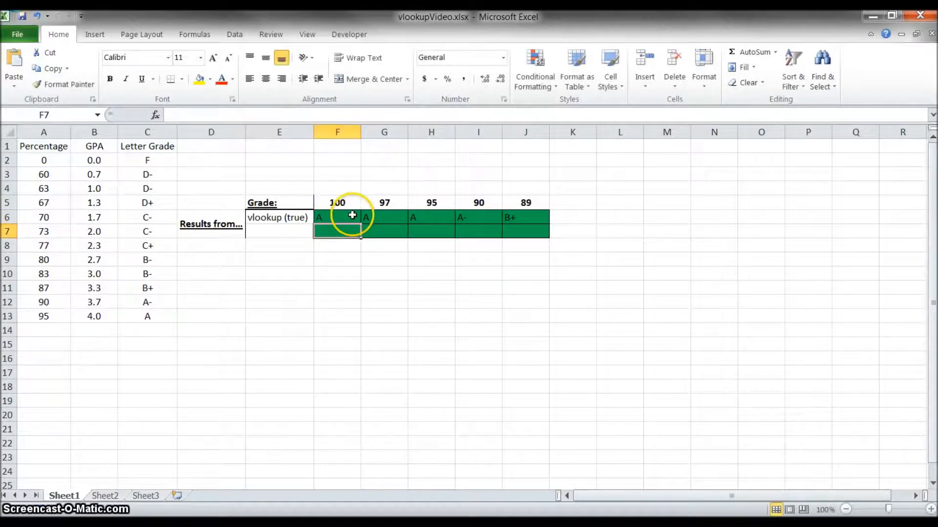
Fill the updated approximate-match formula from F6 across to J6
{"action": "left_click", "coordinate": [357, 217]}
{"action": "left_click_drag", "start_coordinate": [357, 224], "coordinate": [537, 222]}
{"action": "left_click", "coordinate": [512, 276]}
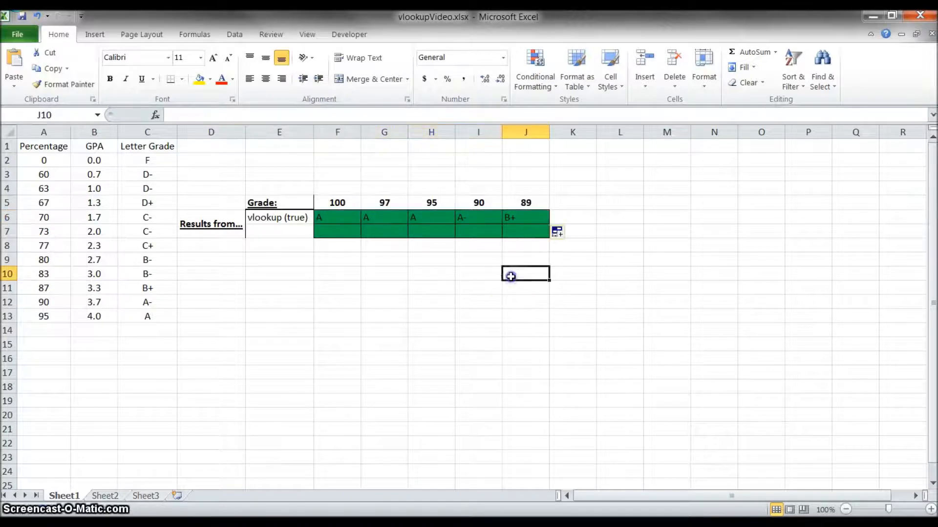
Label the second results row in E7 as "vlookup (false)"
{"action": "left_click", "coordinate": [278, 233]}
{"action": "type", "text": "vl"}
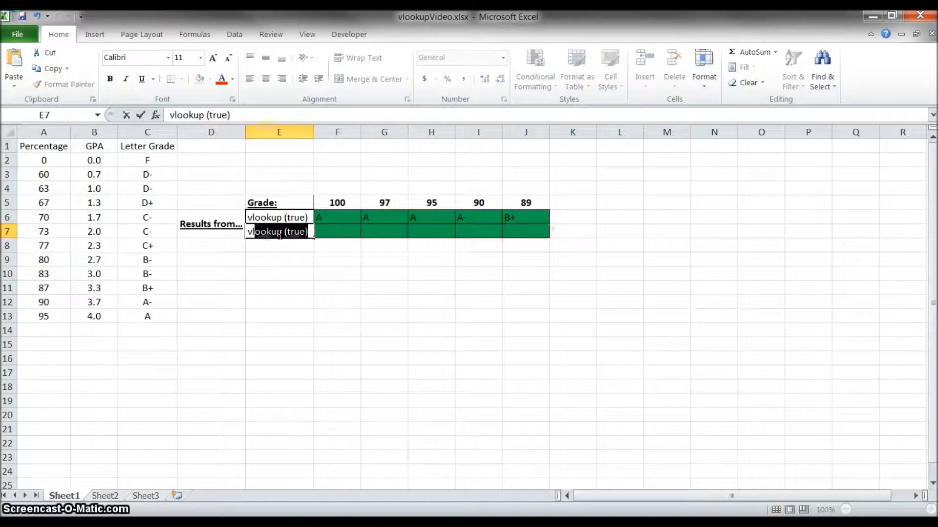
{"action": "type", "text": "ookup (false)"}
{"action": "key", "text": "Return"}
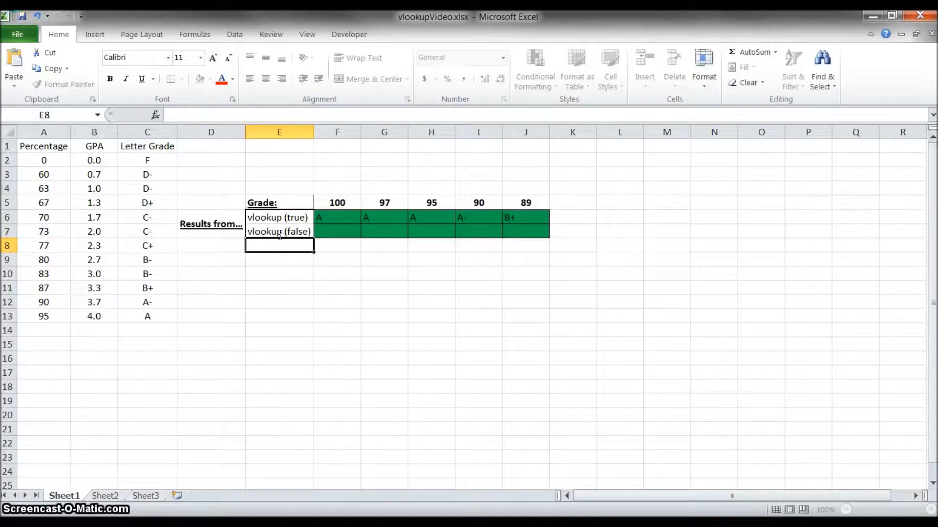
Copy the full text of the VLOOKUP formula in F6, leaving the cell's formula intact
{"action": "key", "text": "Up"}
{"action": "key", "text": "Right"}
{"action": "left_click", "coordinate": [347, 220]}
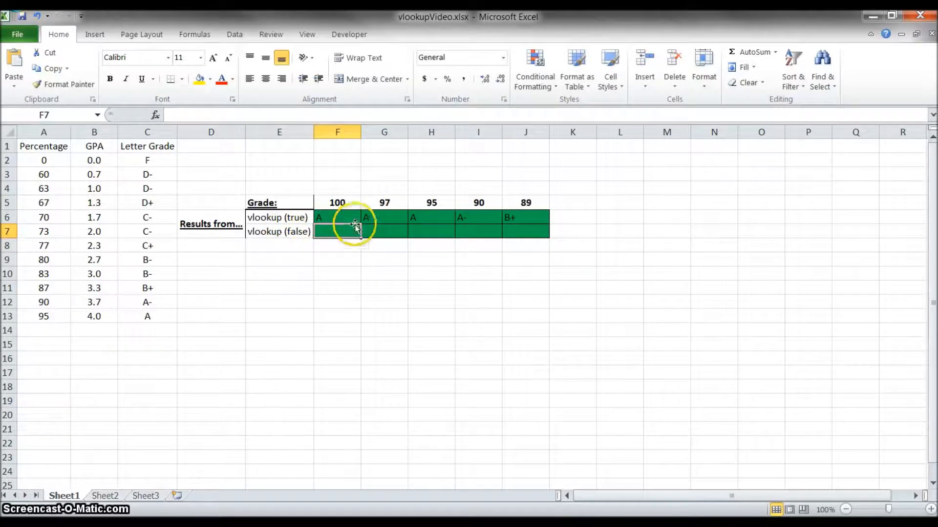
{"action": "left_click", "coordinate": [356, 115]}
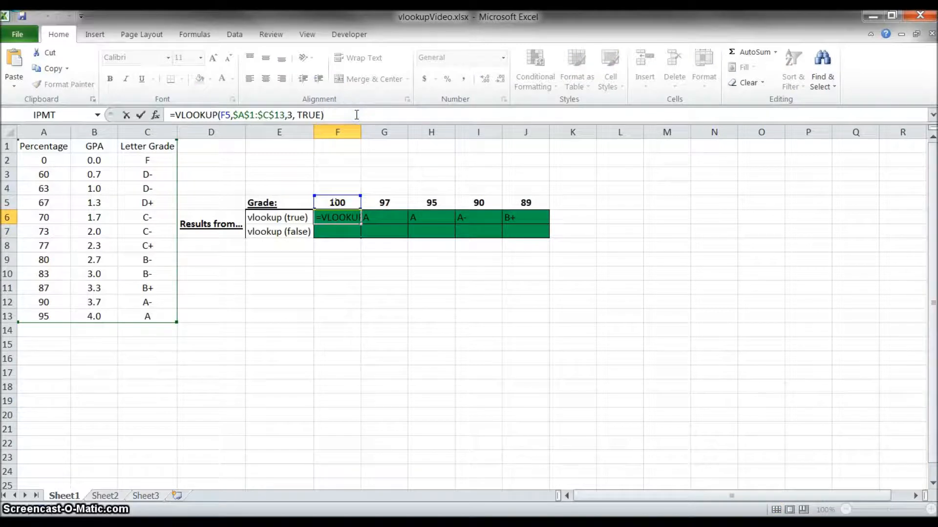
{"action": "left_click_drag", "start_coordinate": [356, 115], "coordinate": [125, 115]}
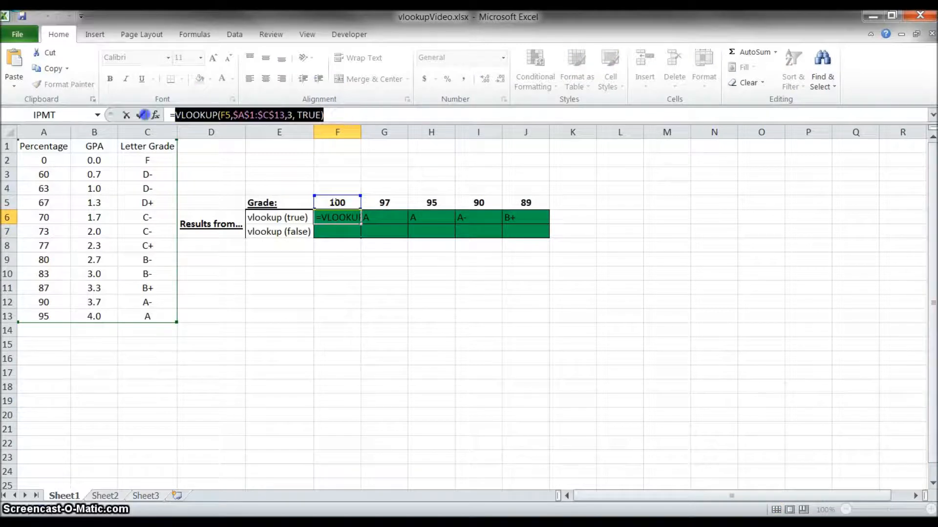
{"action": "right_click", "coordinate": [232, 115]}
{"action": "left_click", "coordinate": [253, 137]}
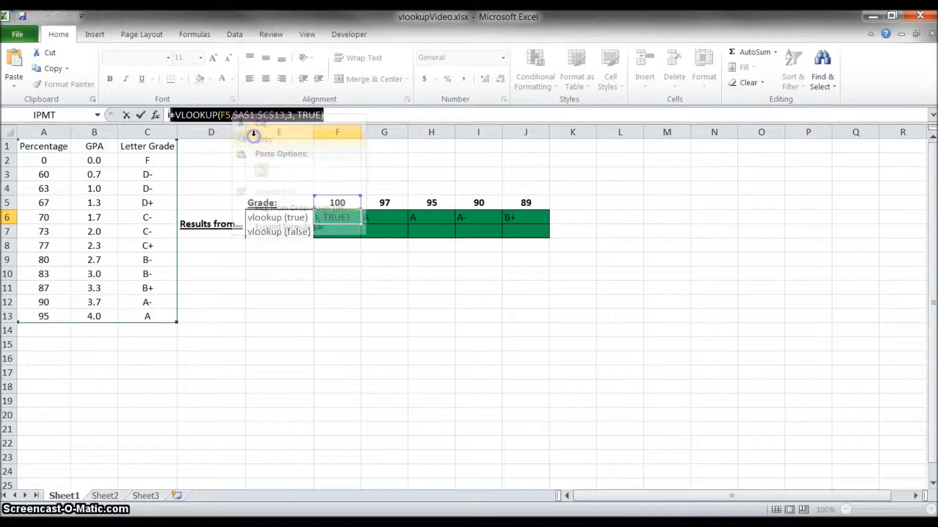
{"action": "left_click", "coordinate": [325, 231]}
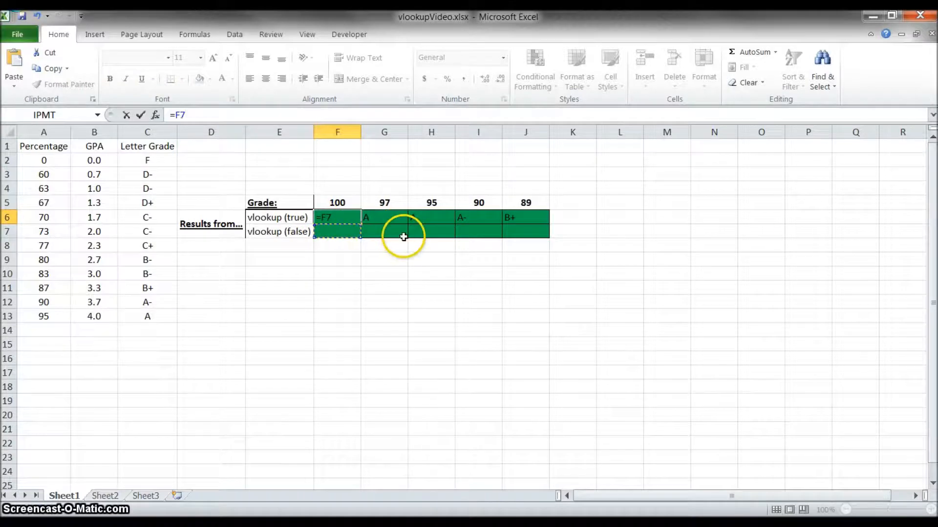
{"action": "key", "text": "Escape"}
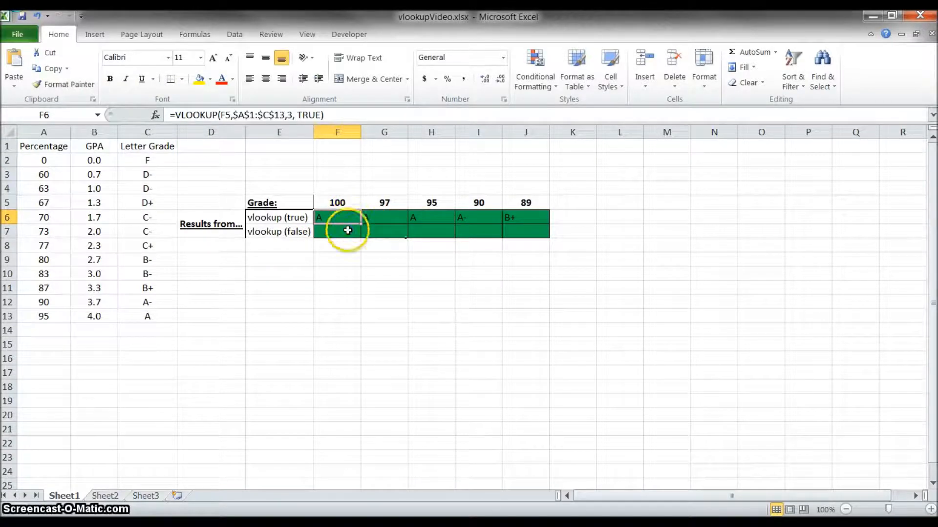
Paste the copied VLOOKUP formula text into F7, keeping its F5 and $A$1:$C$13 references
{"action": "left_click", "coordinate": [347, 233]}
{"action": "right_click", "coordinate": [348, 235]}
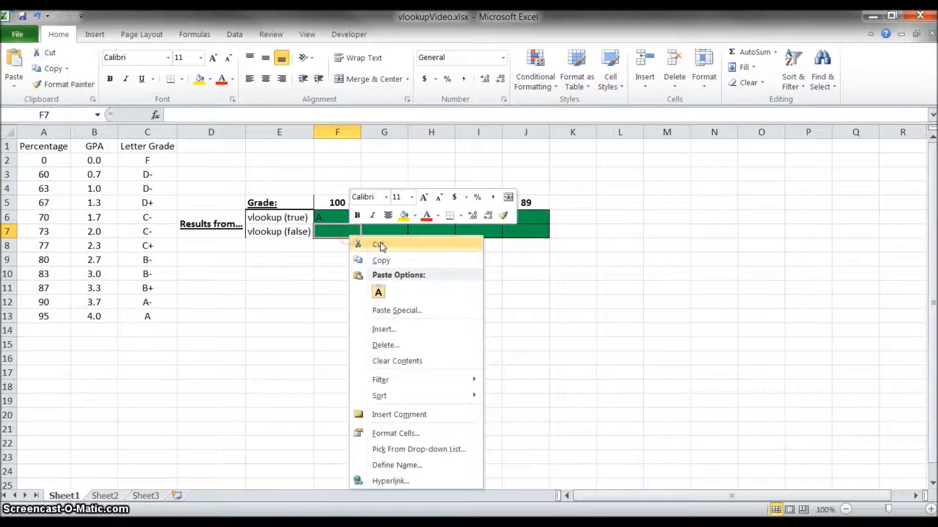
{"action": "left_click", "coordinate": [379, 293]}
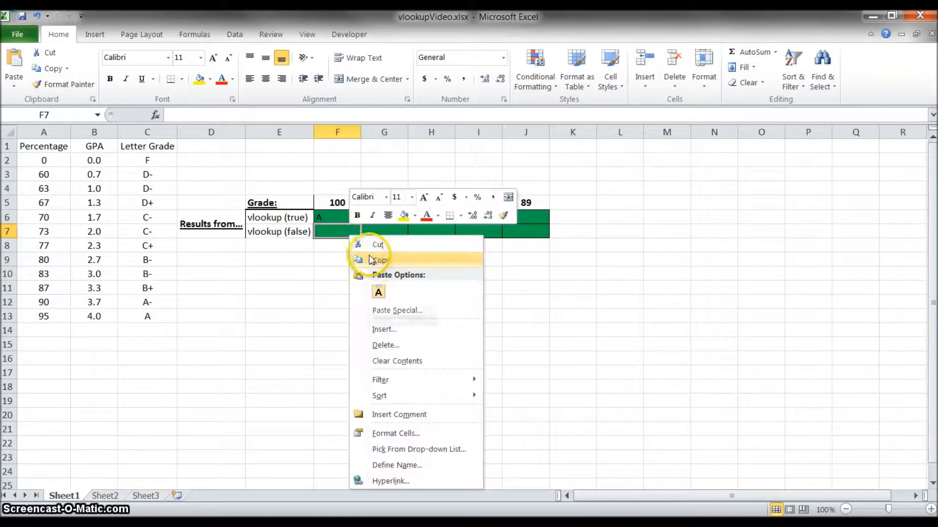
{"action": "left_click", "coordinate": [224, 115]}
{"action": "right_click", "coordinate": [224, 115]}
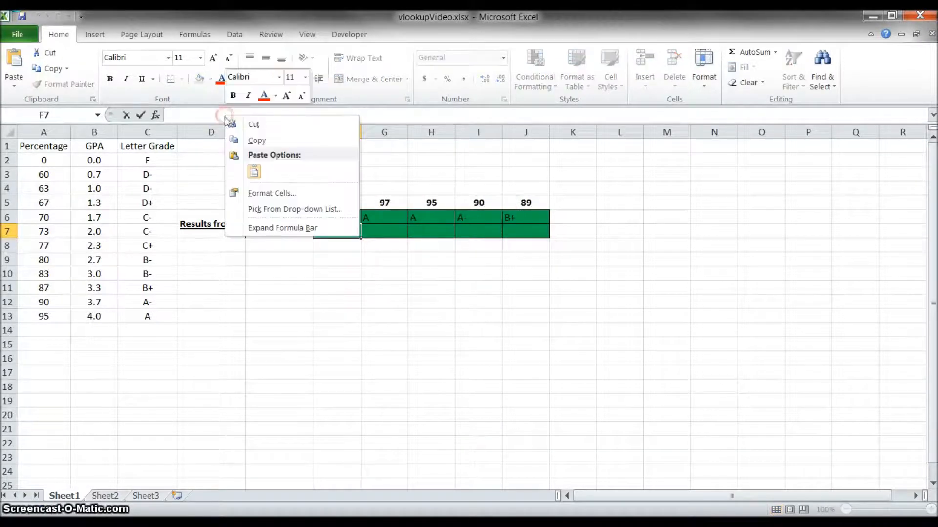
{"action": "left_click", "coordinate": [253, 169]}
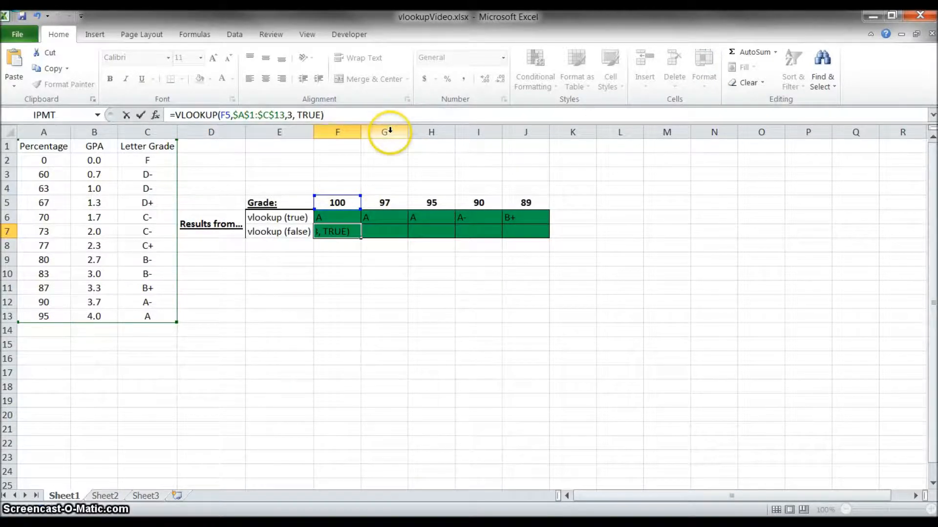
Set the range_lookup argument of the VLOOKUP formula in F7 to false and enter the formula
{"action": "key", "text": "Left"}
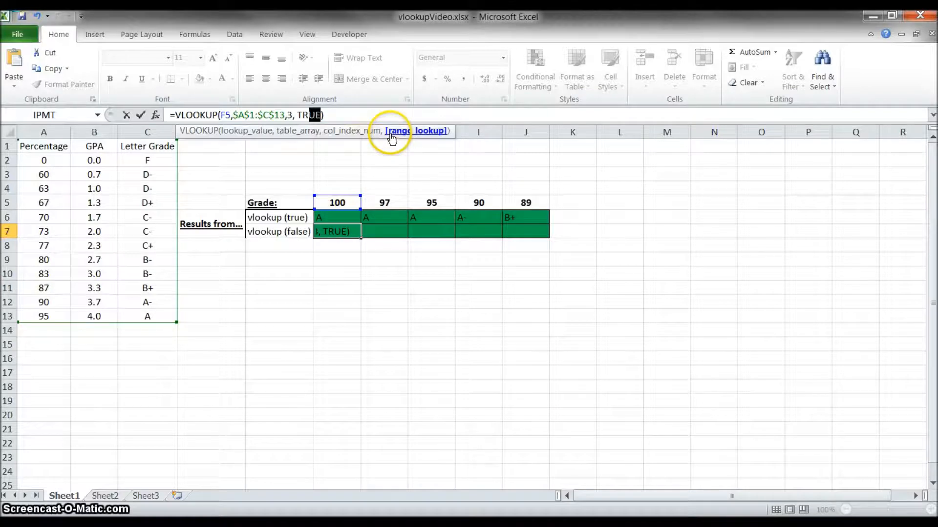
{"action": "type", "text": "false"}
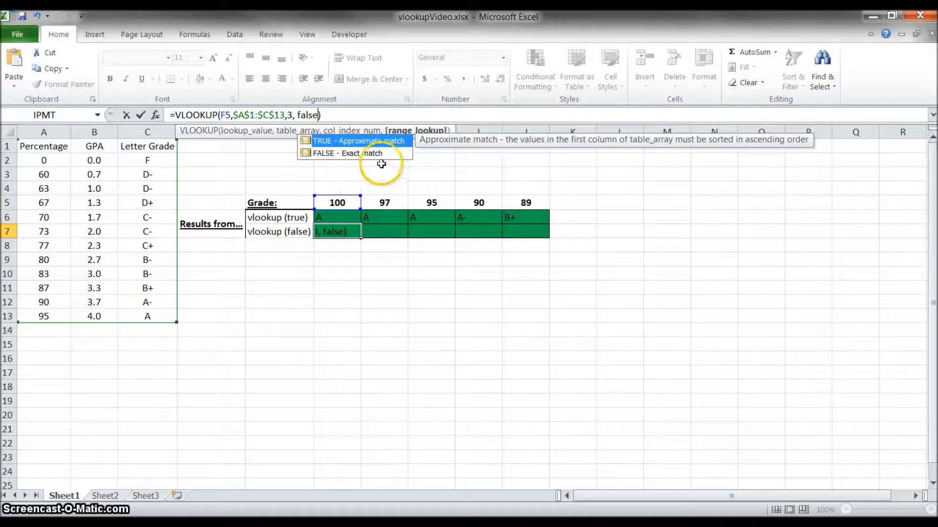
{"action": "left_click", "coordinate": [341, 117]}
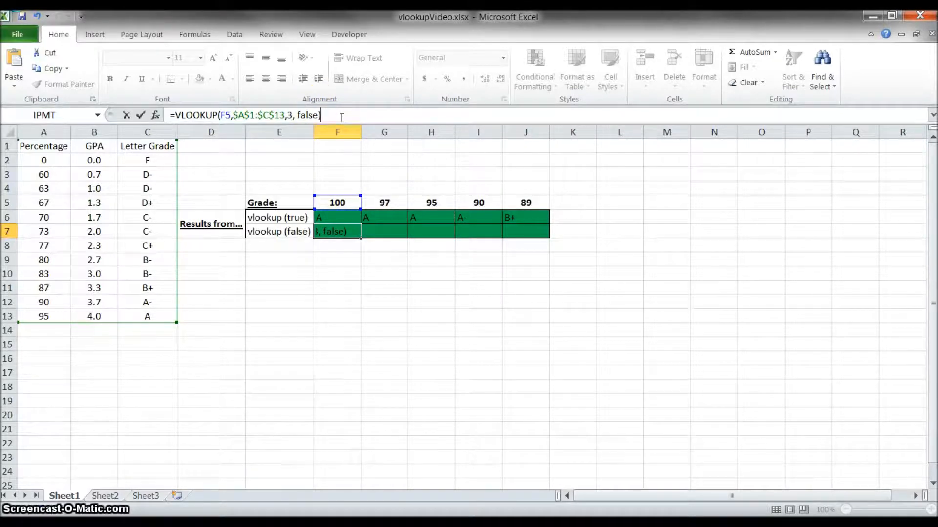
{"action": "key", "text": "Return"}
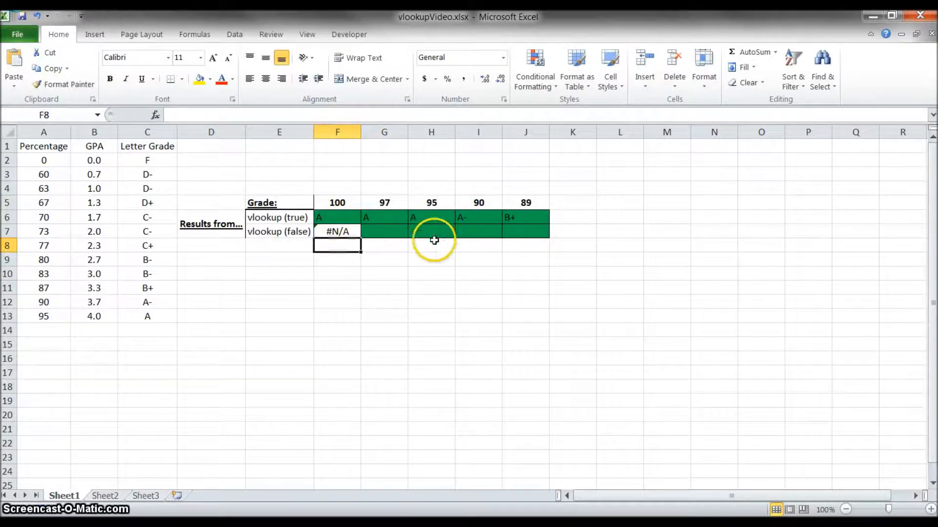
Fill the exact-match formula from F7 across to J7 and check the grades against the Percentage column
{"action": "left_click", "coordinate": [347, 233]}
{"action": "left_click_drag", "start_coordinate": [361, 238], "coordinate": [542, 234]}
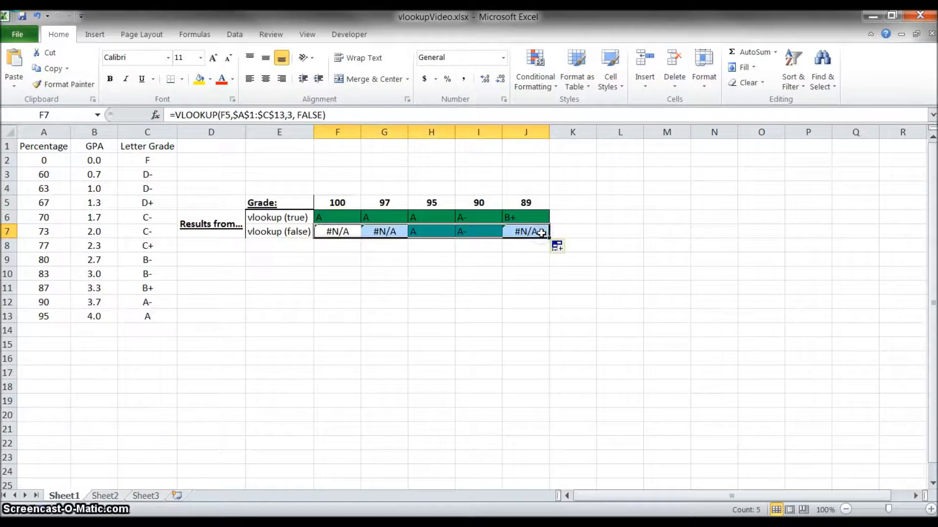
{"action": "left_click", "coordinate": [496, 286]}
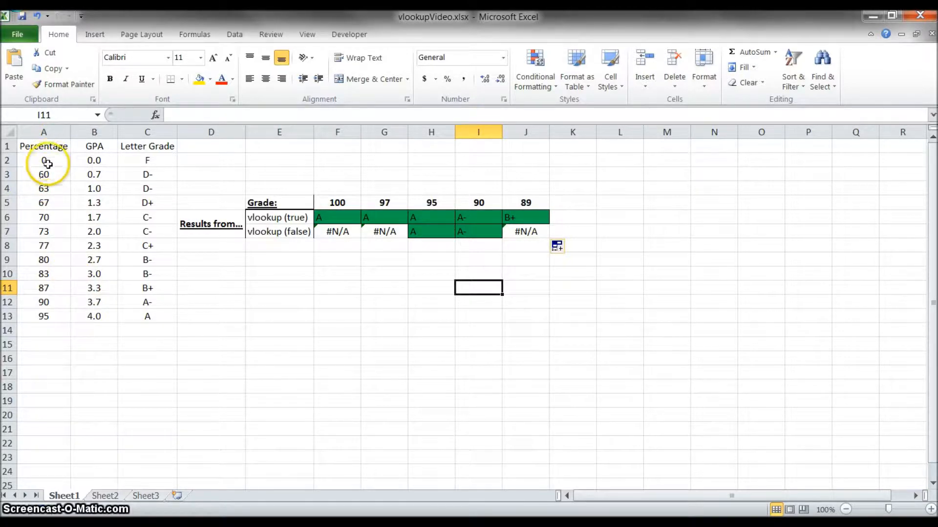
{"action": "left_click", "coordinate": [47, 320]}
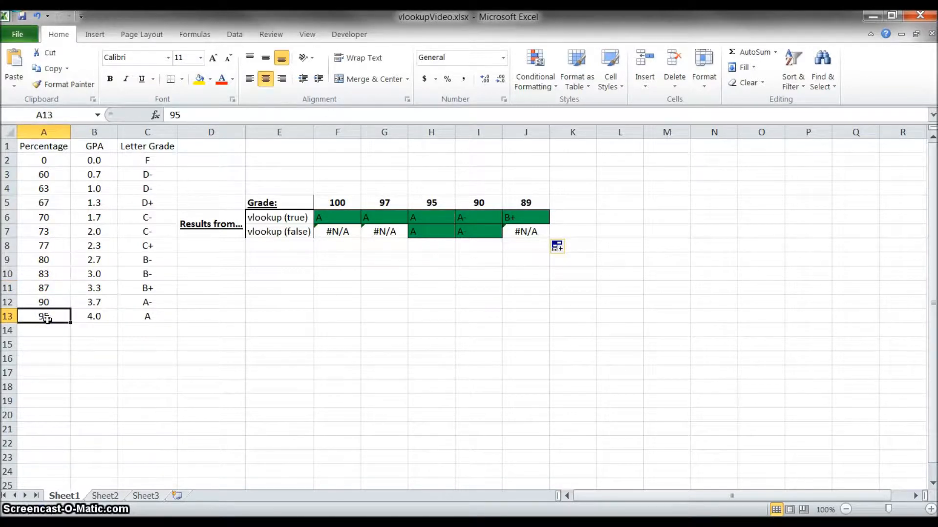
Start a plain-language VLOOKUP template in E11 with "lookup value" and "where you're looking for it" as the first two arguments
{"action": "left_click", "coordinate": [276, 288]}
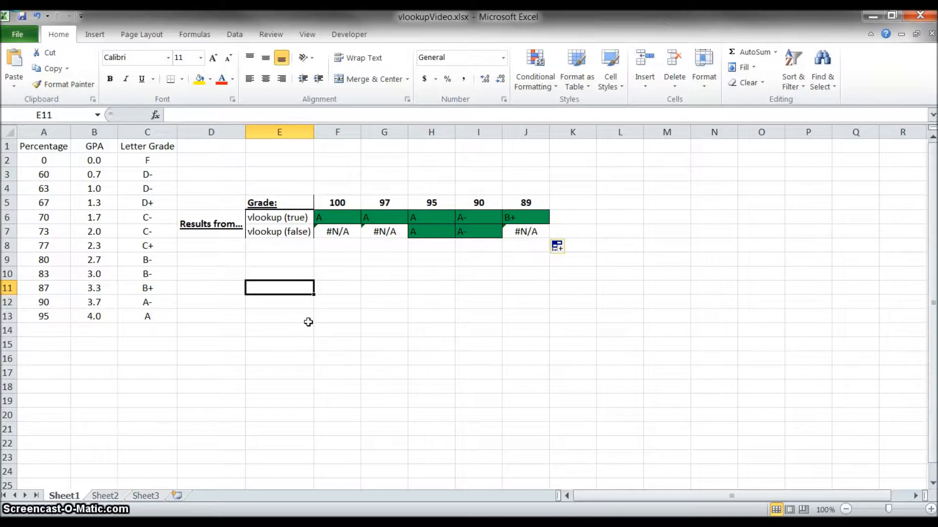
{"action": "type", "text": "=vl"}
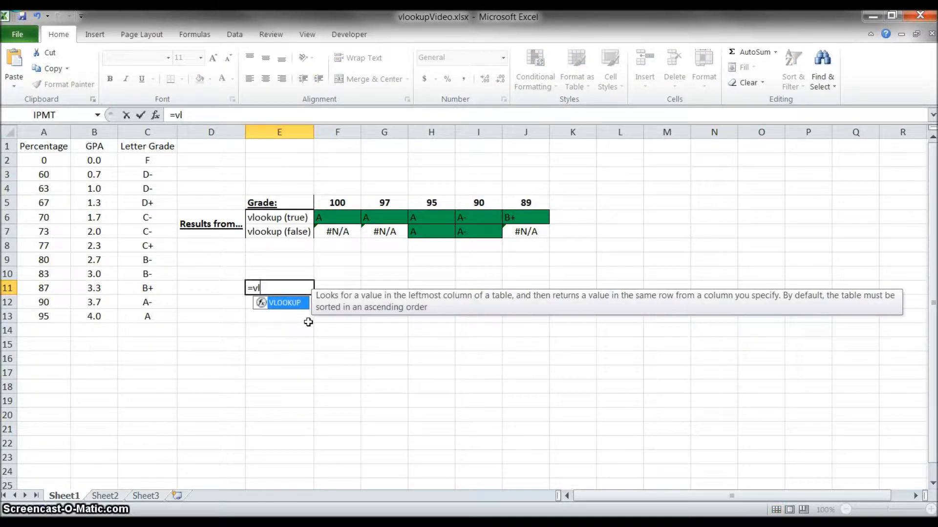
{"action": "type", "text": "ookup("}
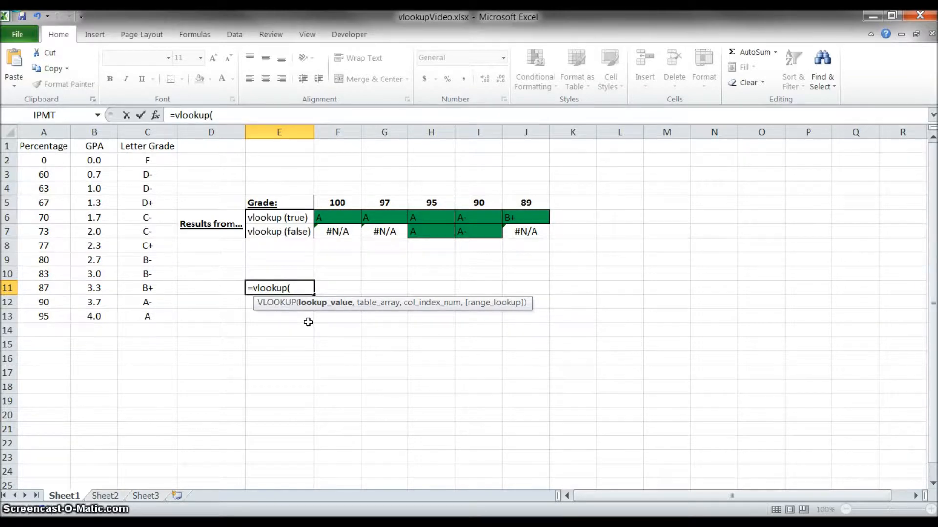
{"action": "type", "text": "lo"}
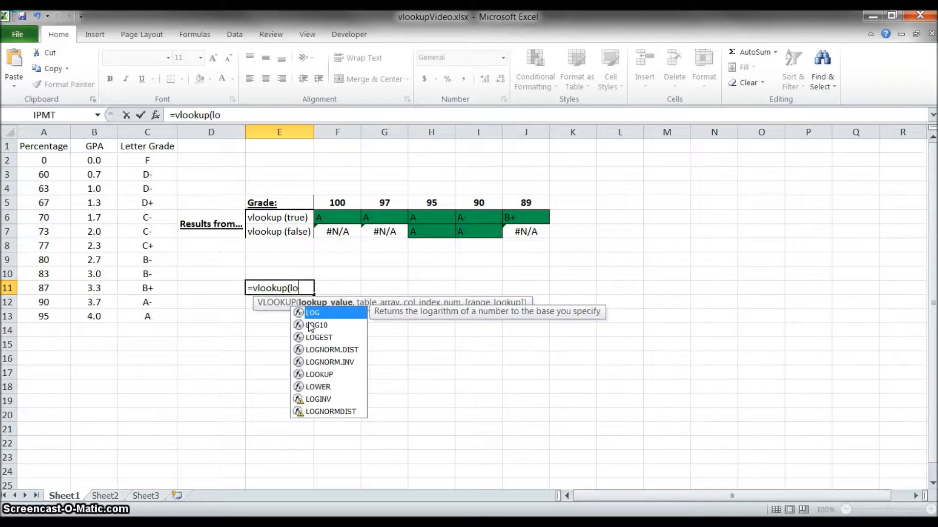
{"action": "type", "text": "okup value,,"}
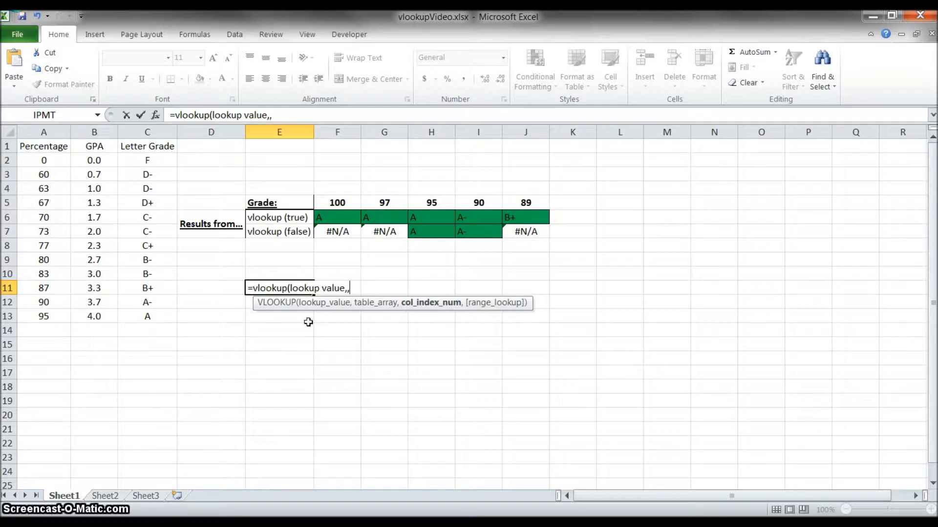
{"action": "key", "text": "BackSpace"}
{"action": "type", "text": "where you're looking for it,"}
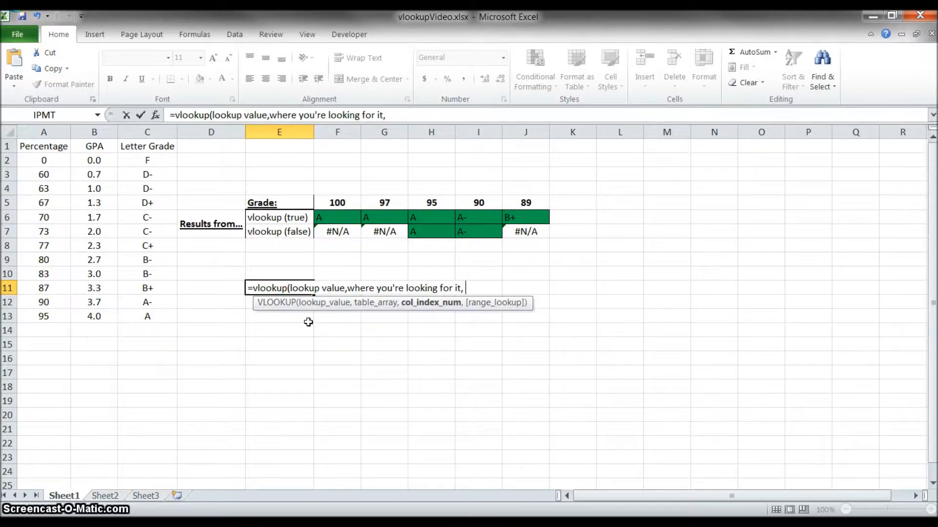
Add "column of value to be returned" as the template's third argument in E11, followed by a comma and closing parenthesis
{"action": "type", "text": " columan"}
{"action": "key", "text": "BackSpace"}
{"action": "key", "text": "BackSpace"}
{"action": "type", "text": "n of value to be returned,"}
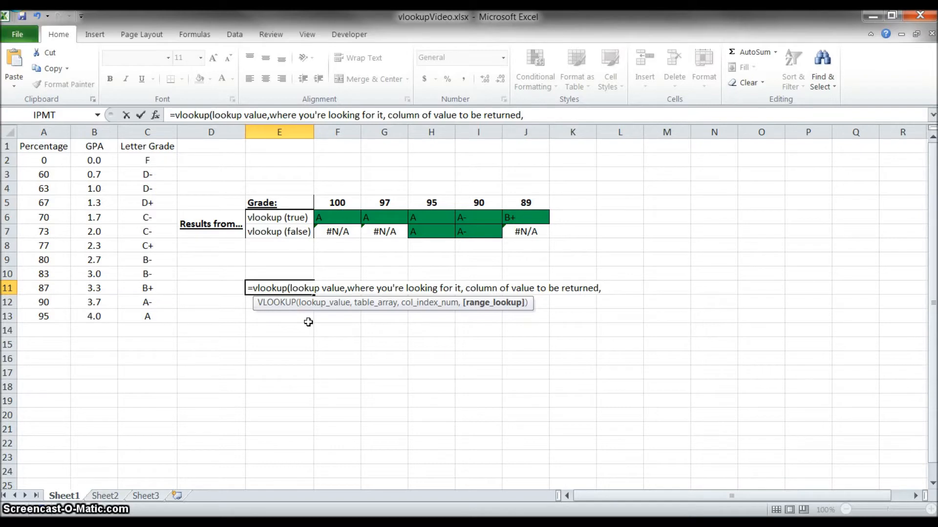
{"action": "type", "text": ")"}
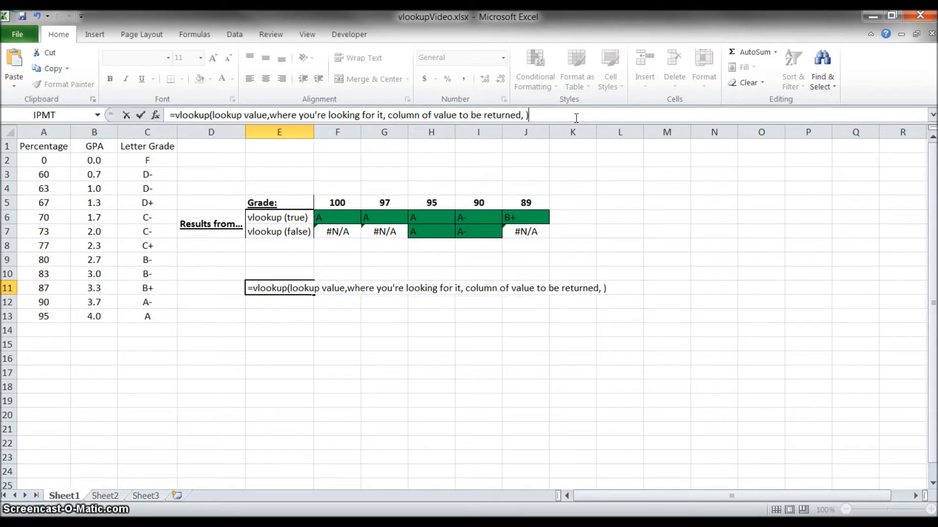